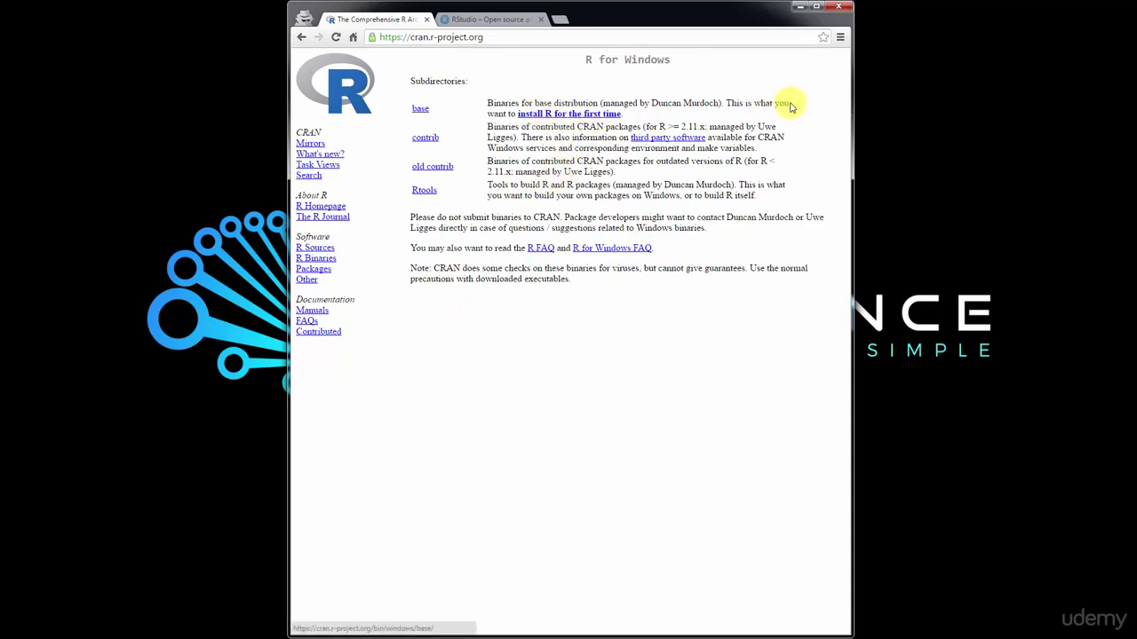
Go to the page for installing R for the first time and download R 3.3.1 for Windows
click(590, 116)
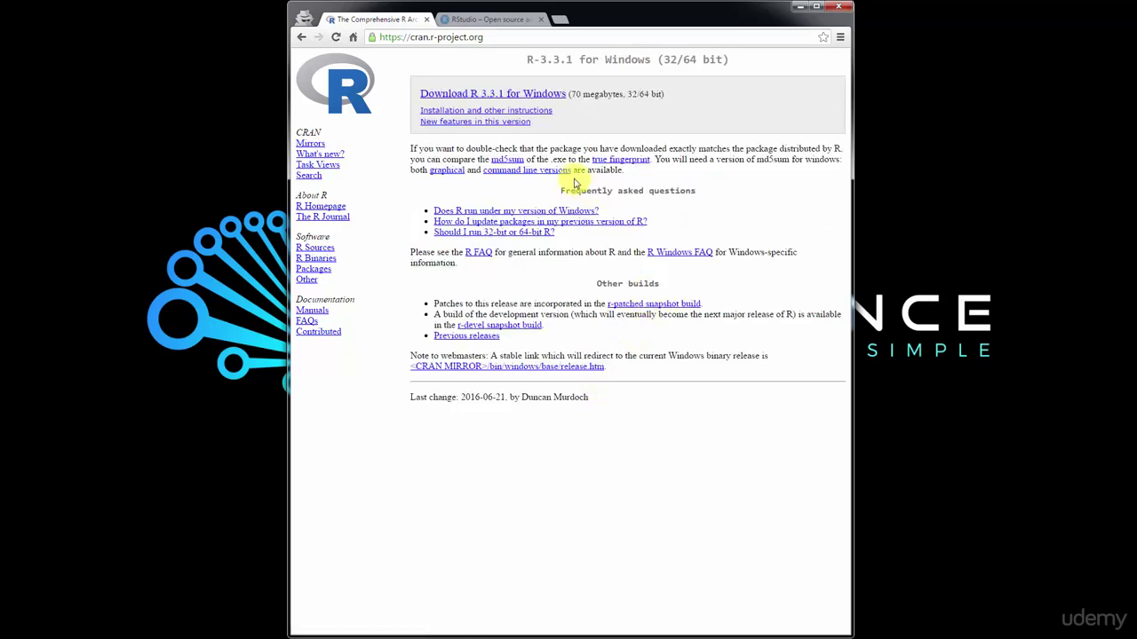
click(505, 96)
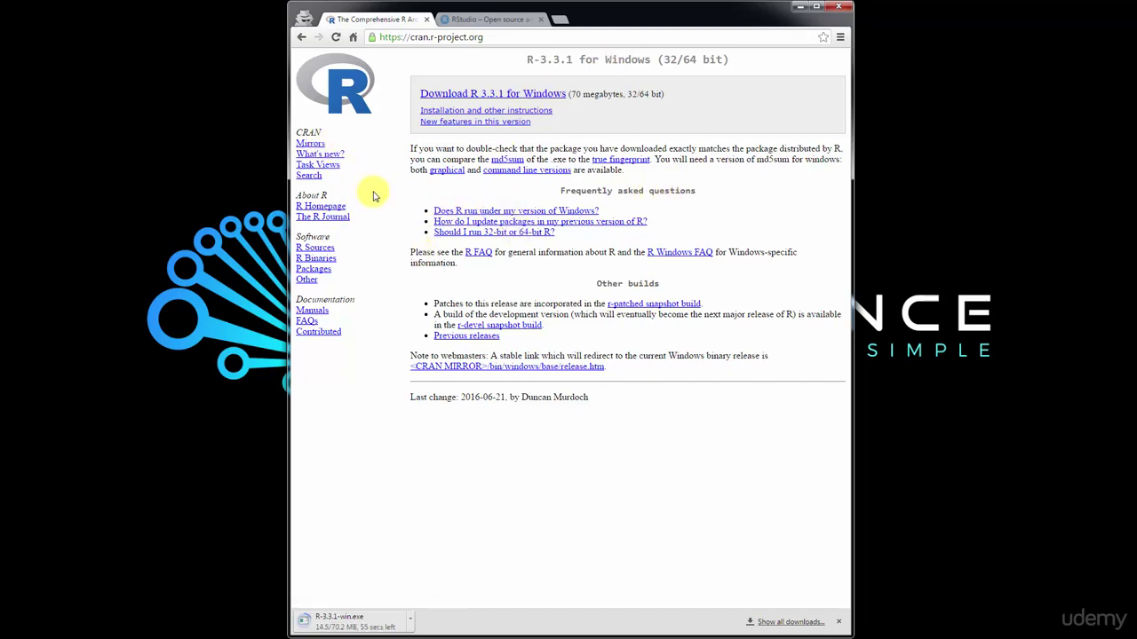
Return to the CRAN home page, open the R for Mac OS X page and cancel the R-3.3.1.pkg download
key(alt+Left)
key(alt+Left)
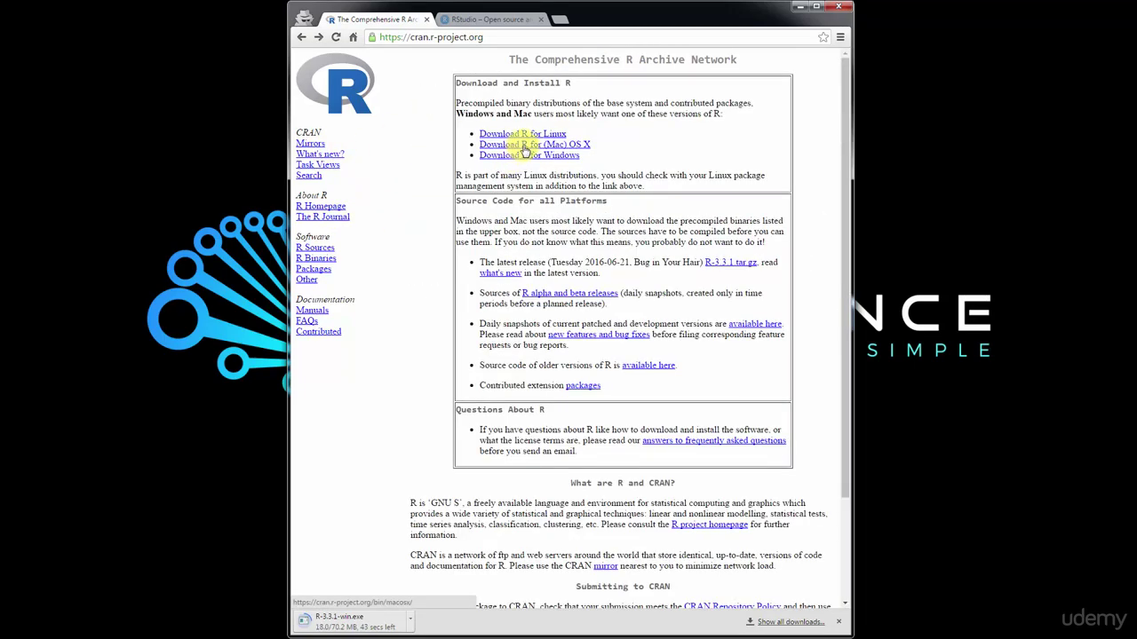
click(524, 153)
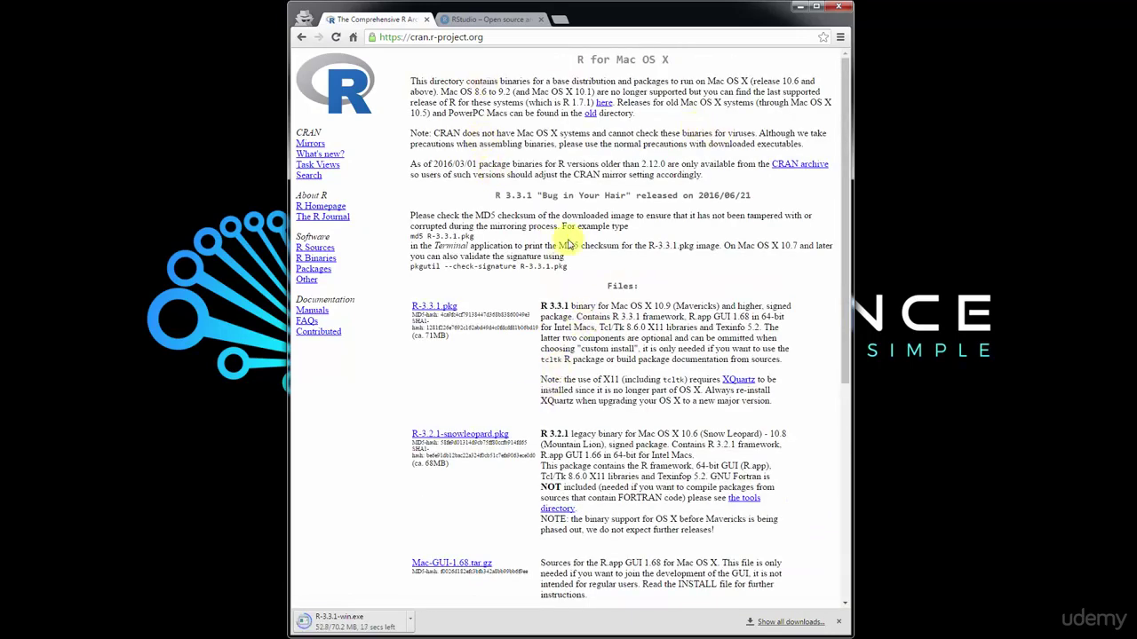
scroll(641, 428, down, 2)
scroll(642, 428, up, 2)
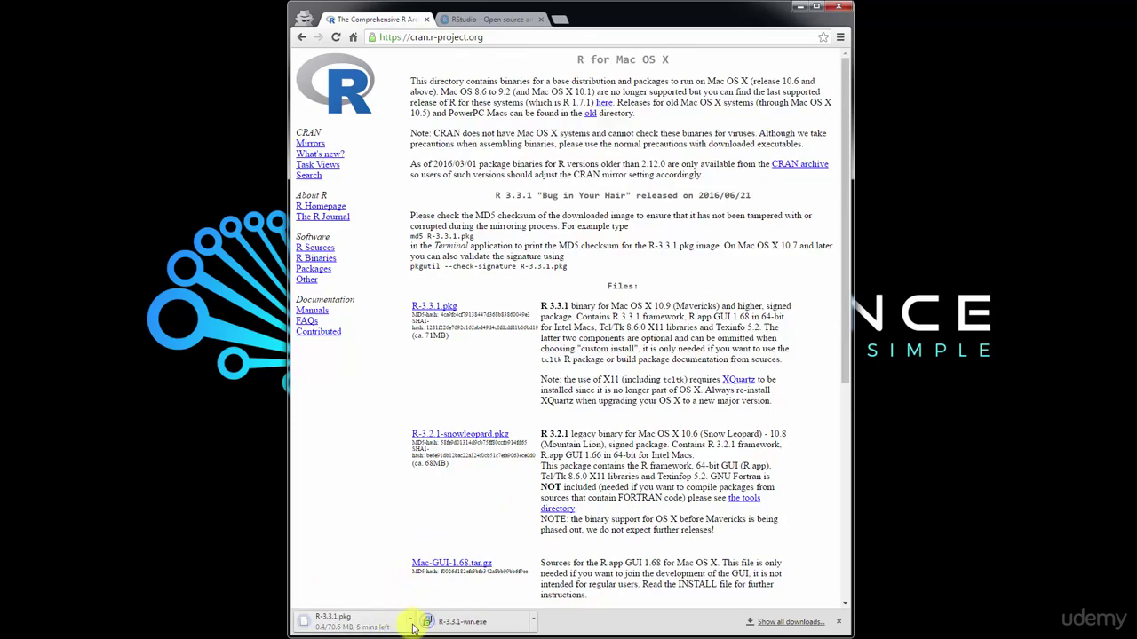
click(409, 618)
click(433, 604)
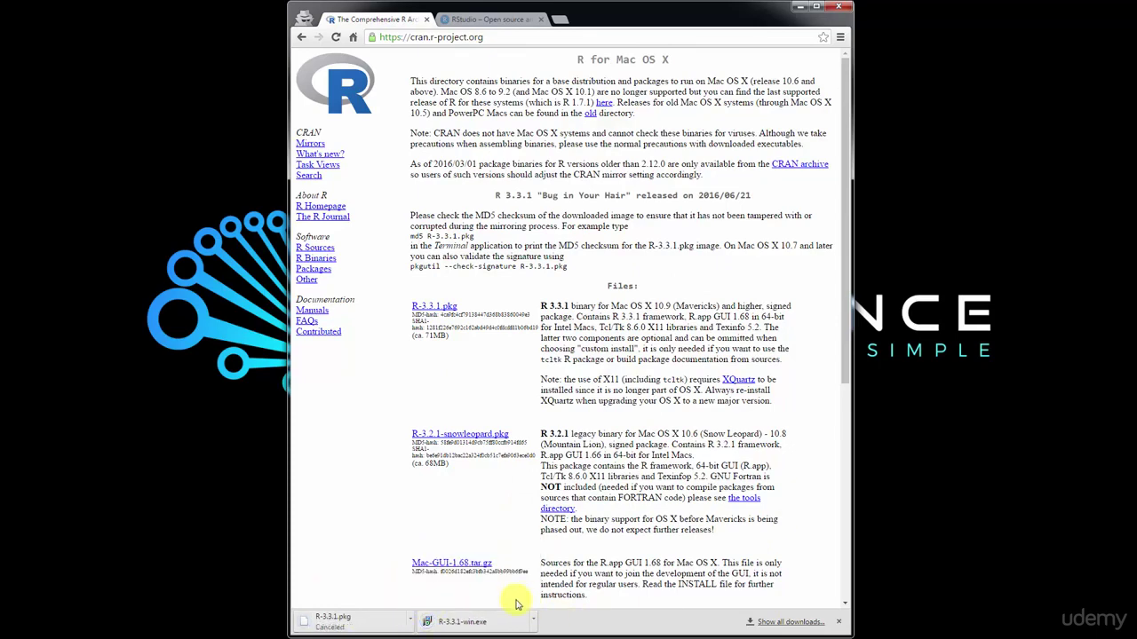
Run the downloaded R-3.3.1-win.exe installer as far as the destination folder choice, and exit the setup without installing
click(457, 620)
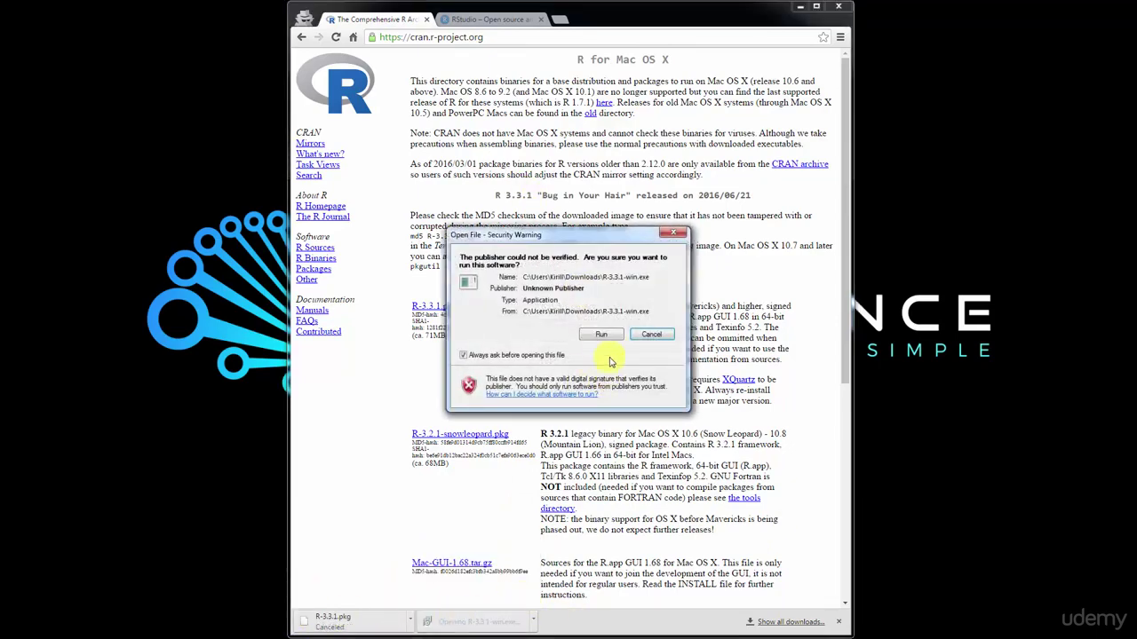
click(609, 338)
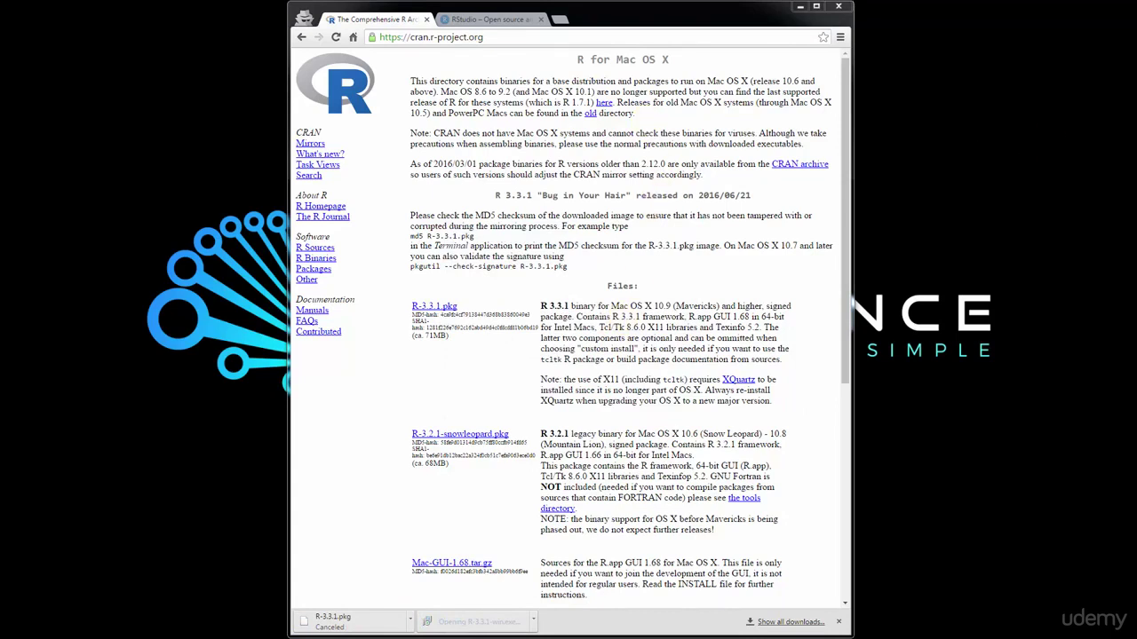
click(511, 290)
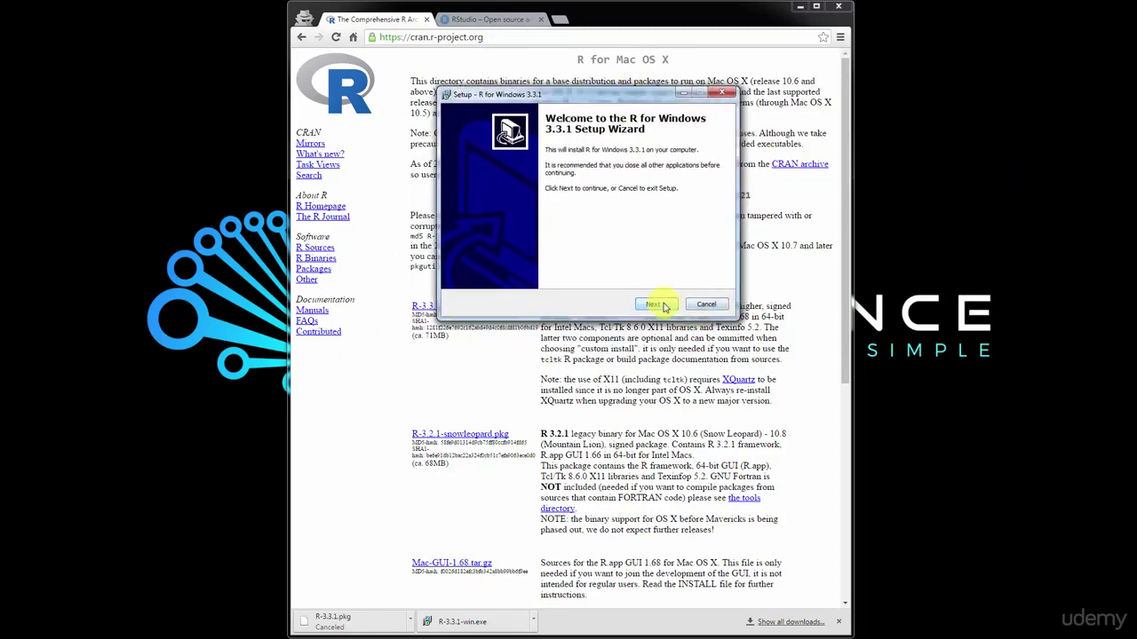
click(665, 302)
click(657, 305)
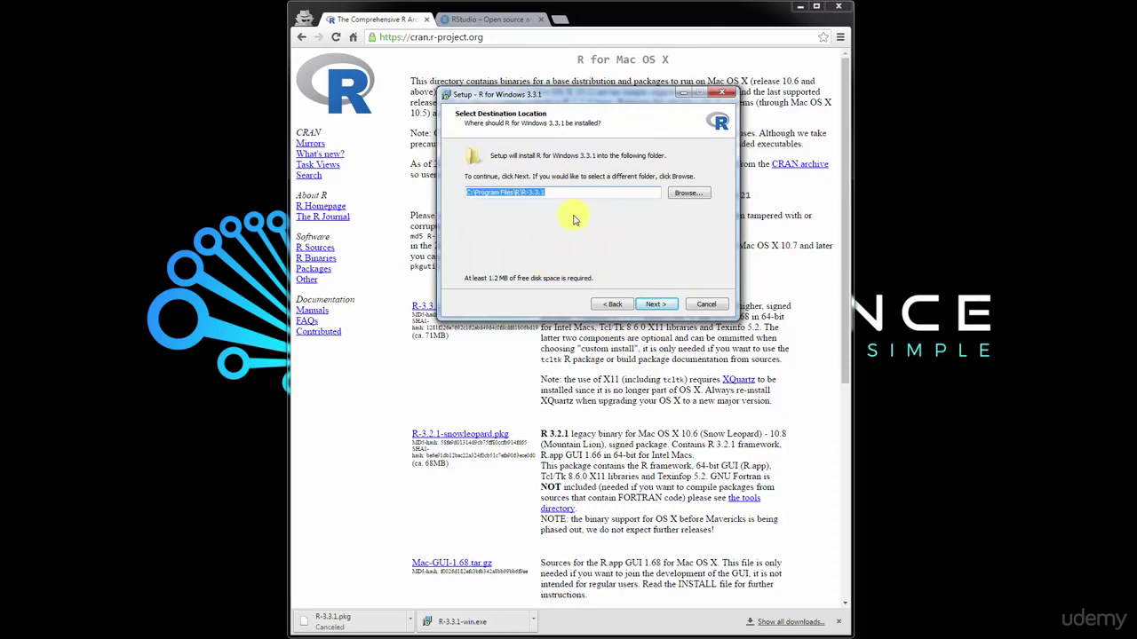
click(707, 307)
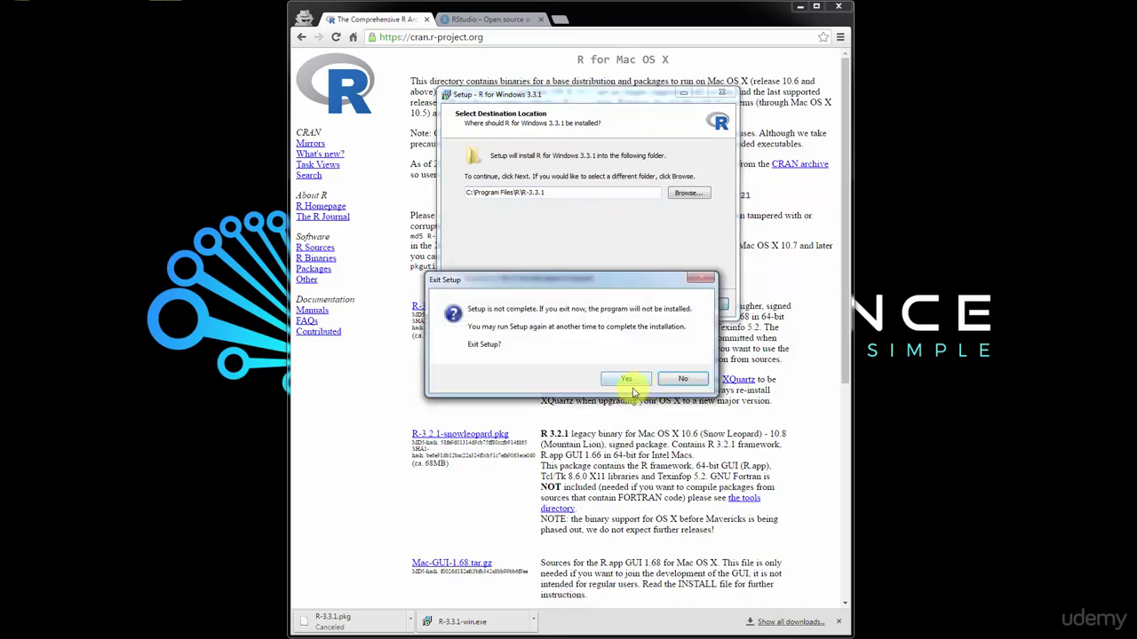
click(630, 384)
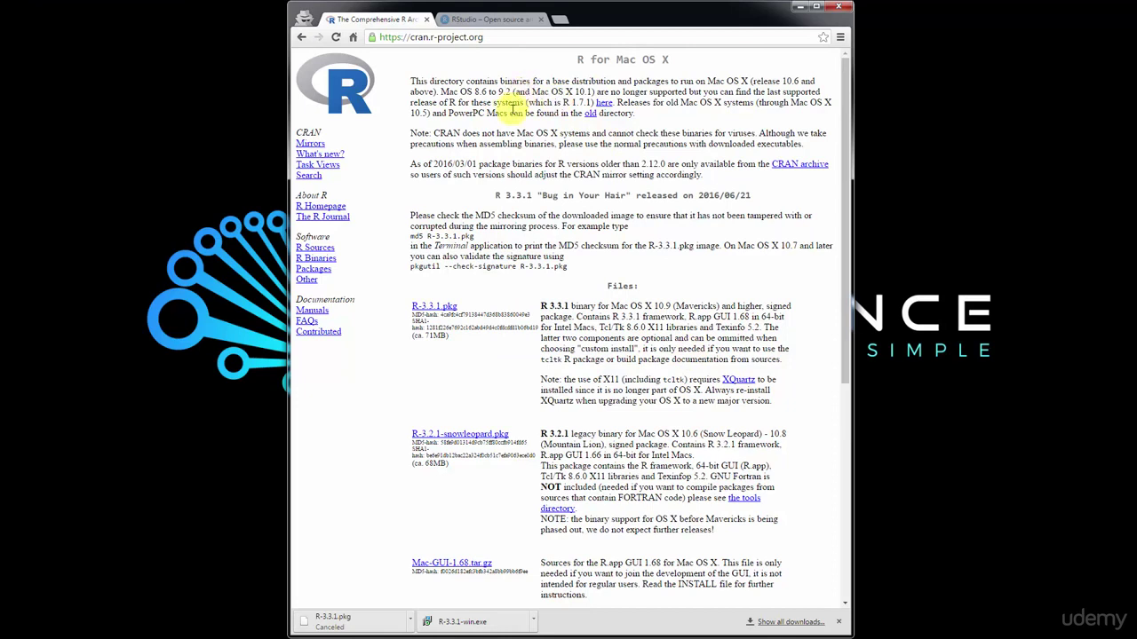
On the RStudio website, open the RStudio product page and go to the download for the open source edition of RStudio Desktop
click(498, 18)
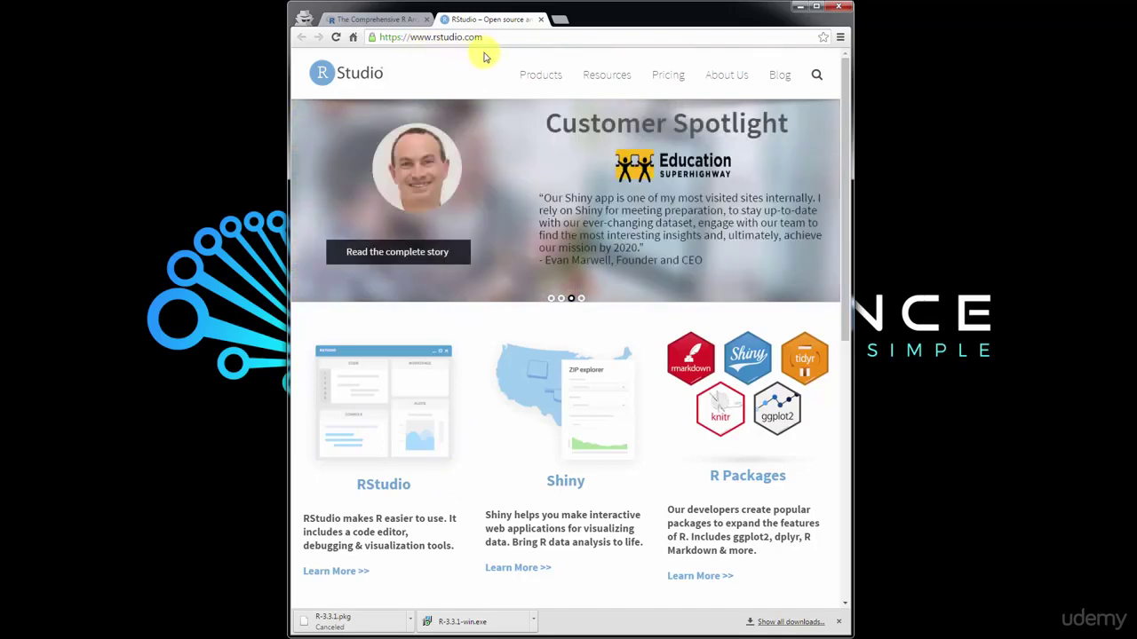
click(382, 431)
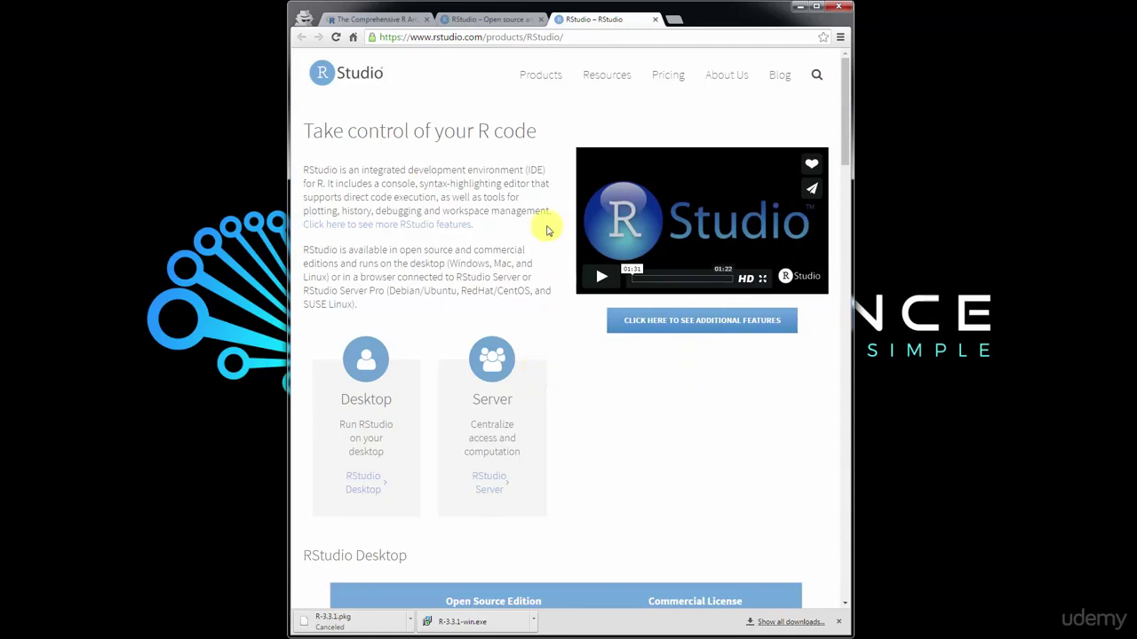
scroll(596, 271, down, 5)
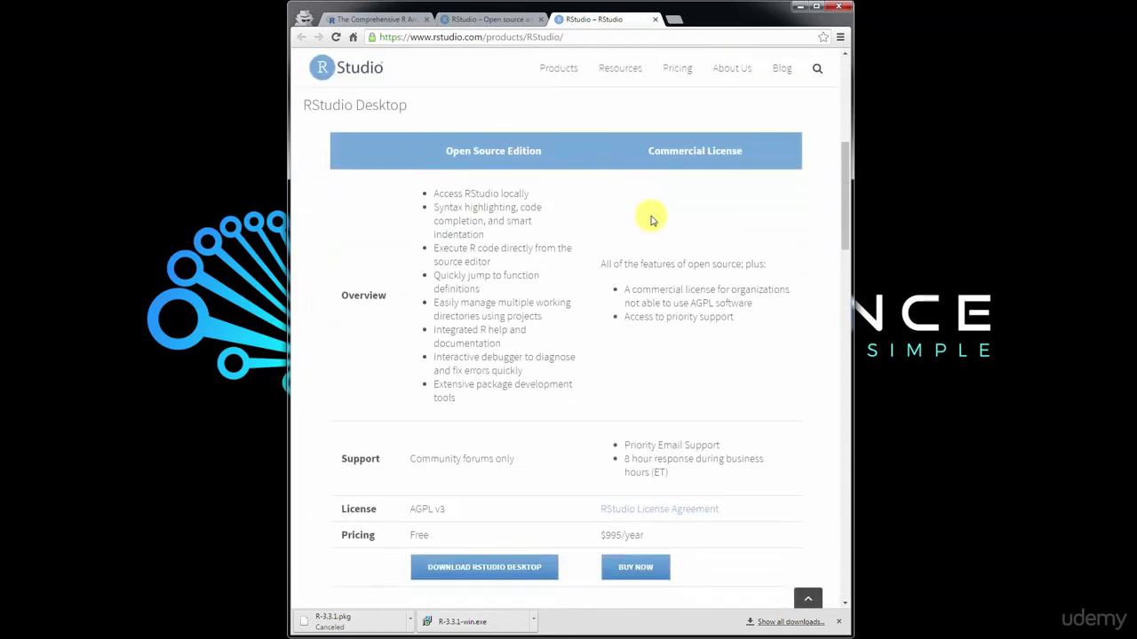
scroll(651, 219, down, 1)
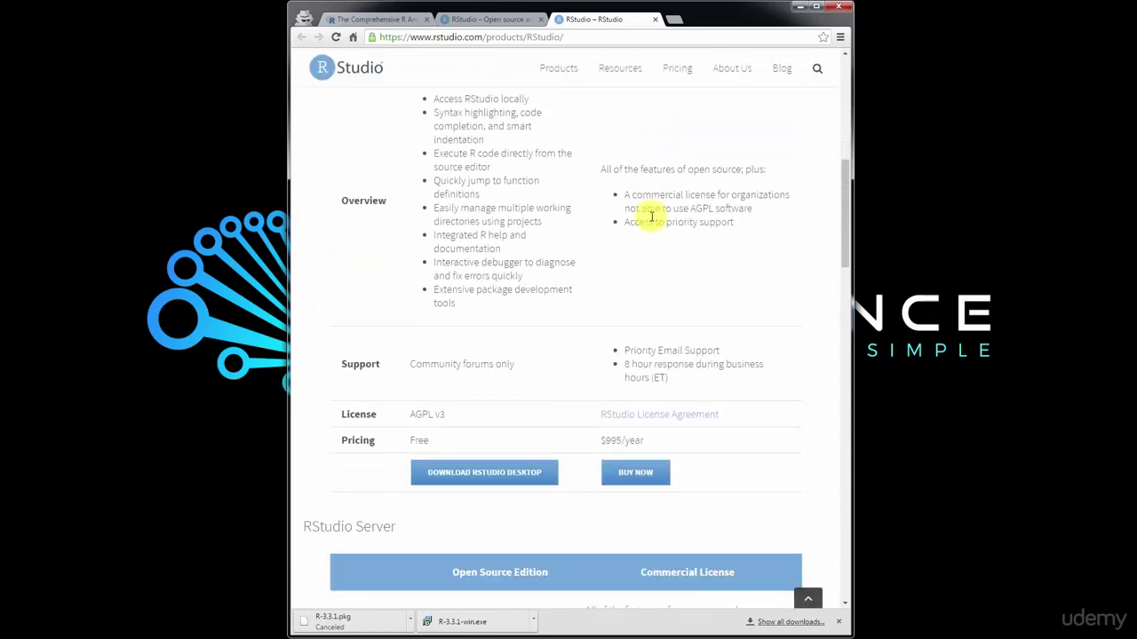
click(480, 470)
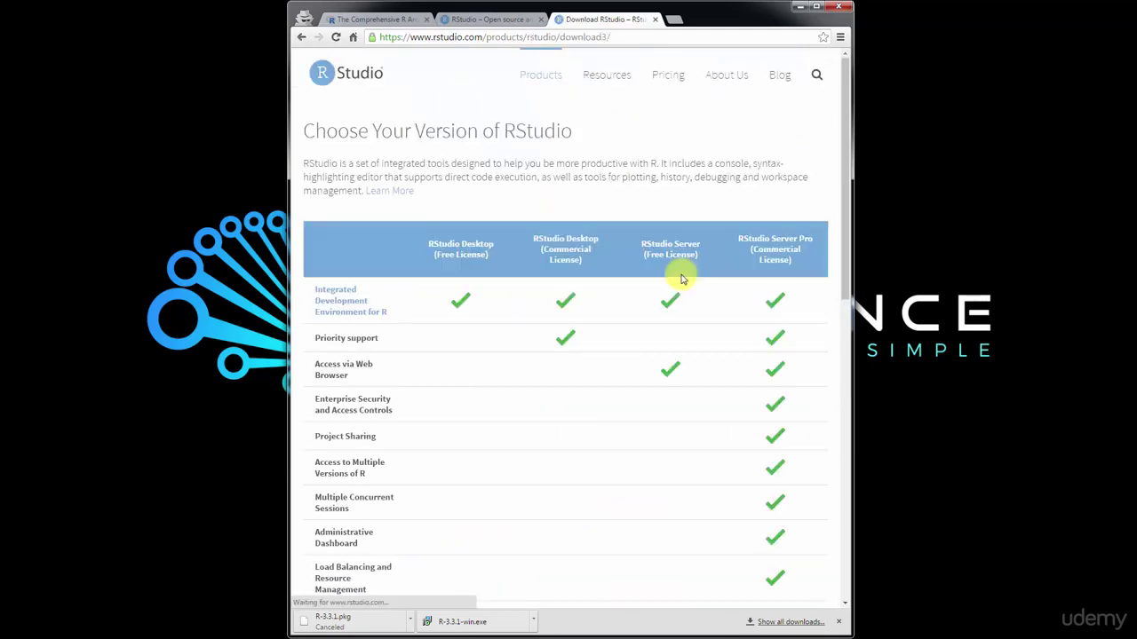
Choose RStudio Desktop with the free license and download the RStudio 0.99.903 installer for Windows Vista/7/8/10
scroll(493, 285, down, 2)
scroll(493, 285, up, 1)
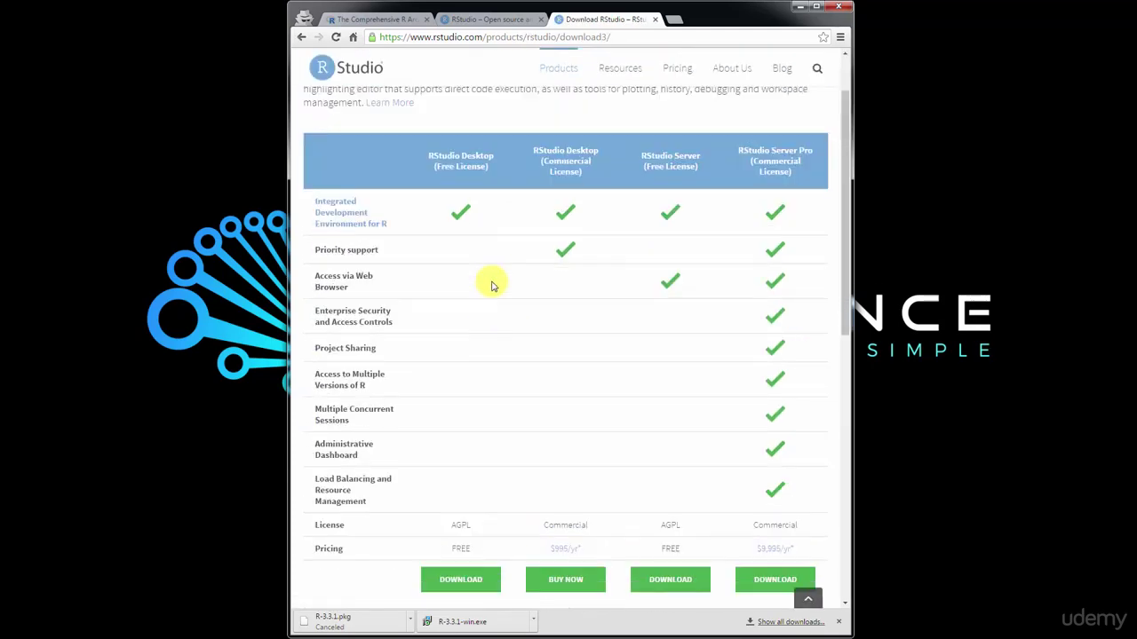
scroll(450, 485, down, 2)
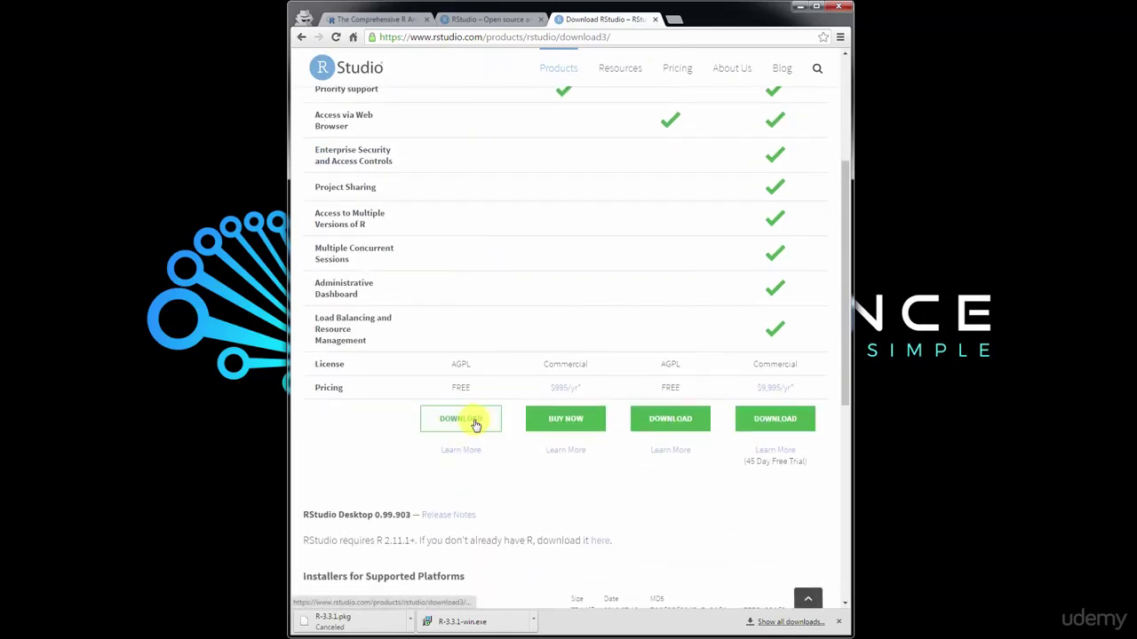
scroll(543, 433, up, 1)
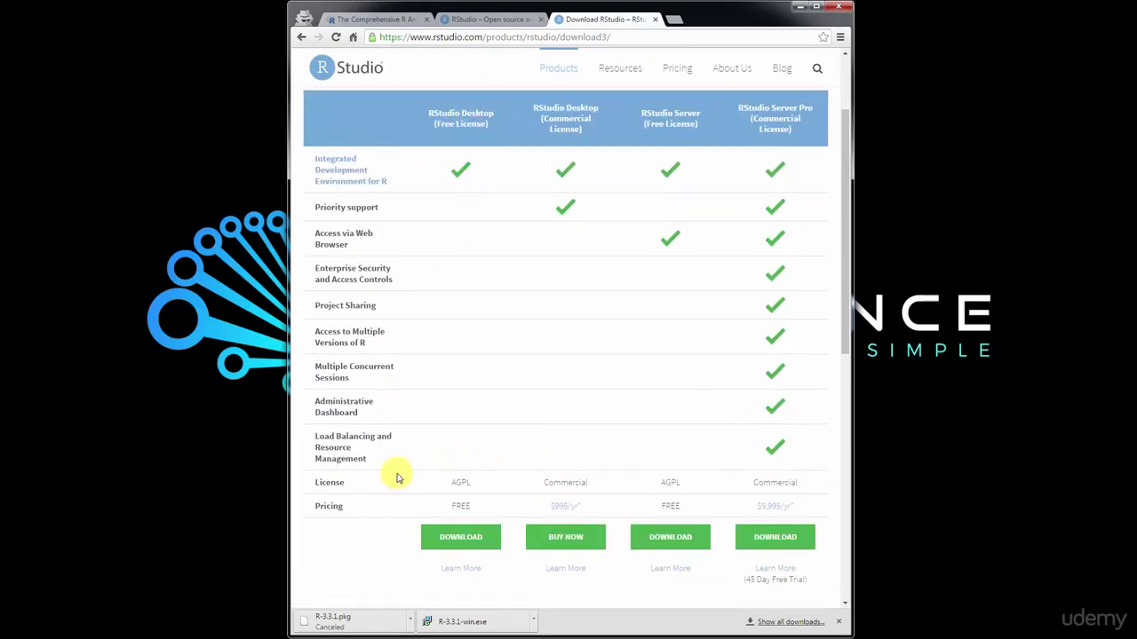
click(444, 537)
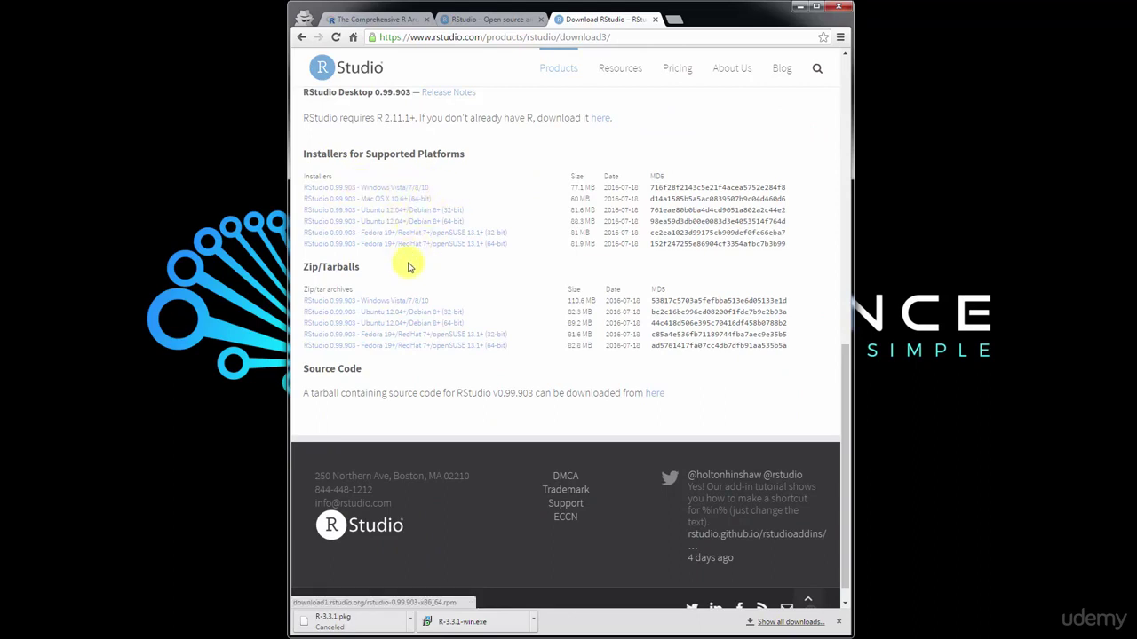
click(384, 192)
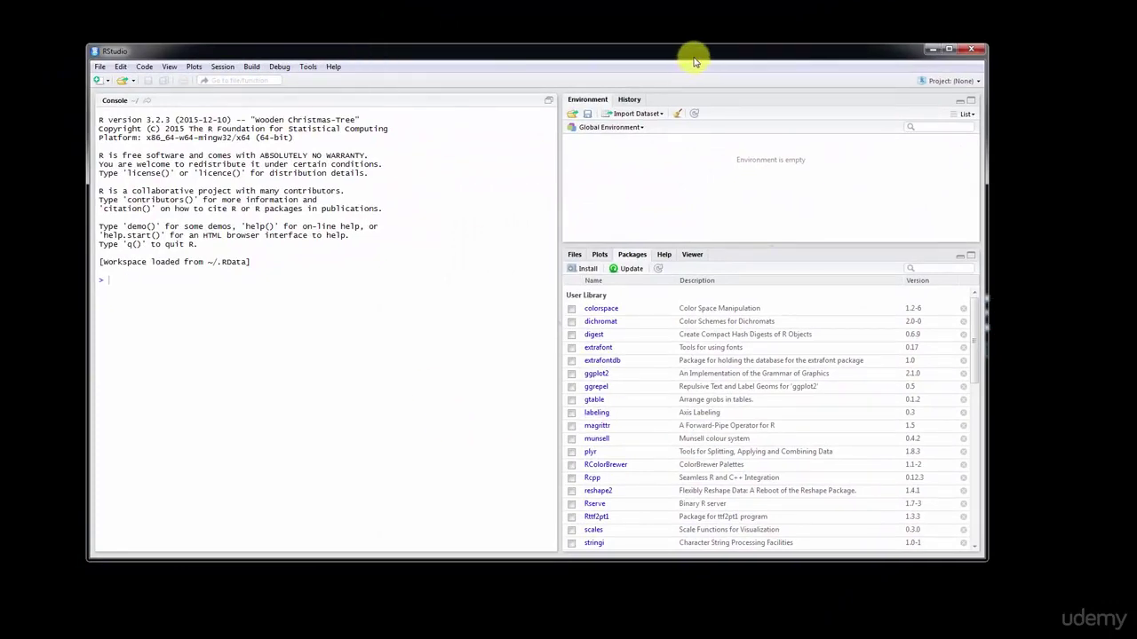
Maximize the RStudio window and open the Appearance settings in the global options
double_click(450, 55)
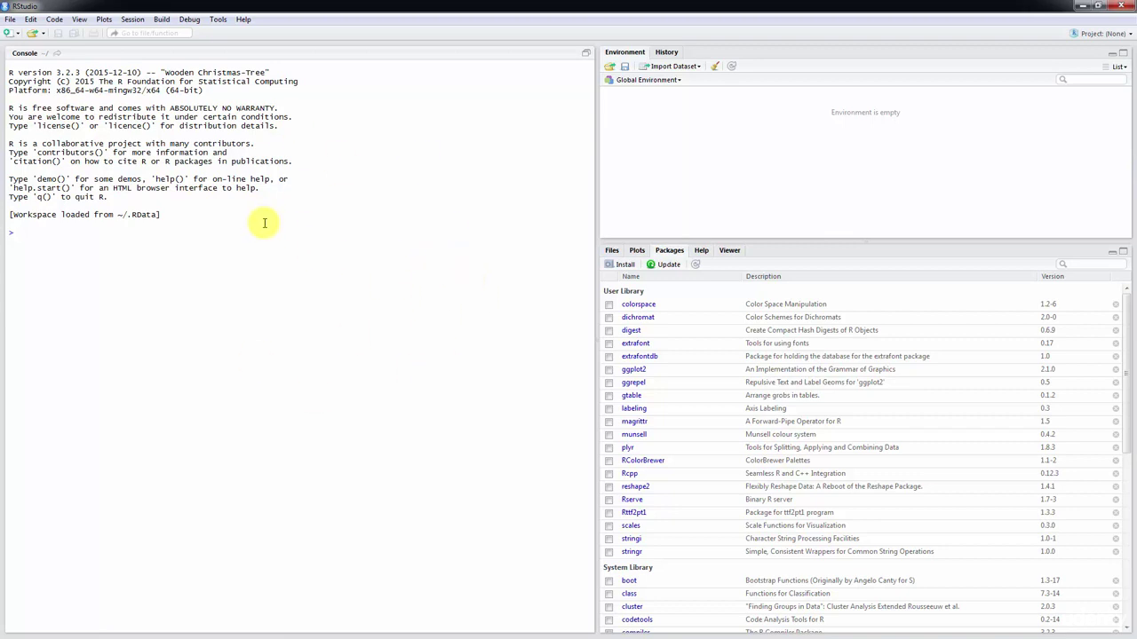
click(218, 21)
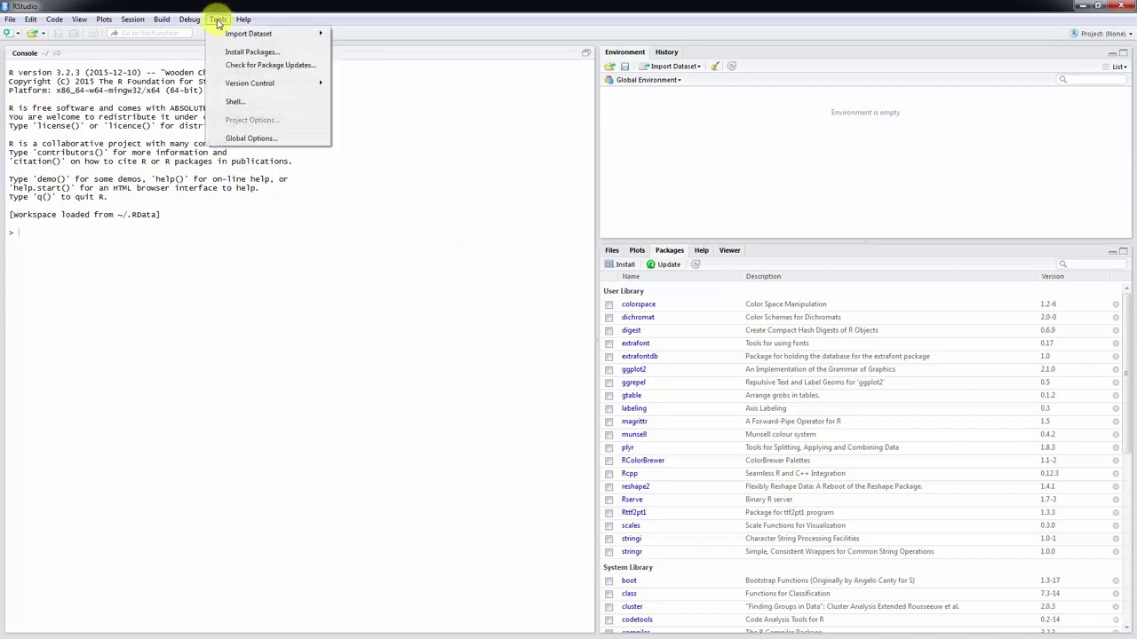
click(259, 138)
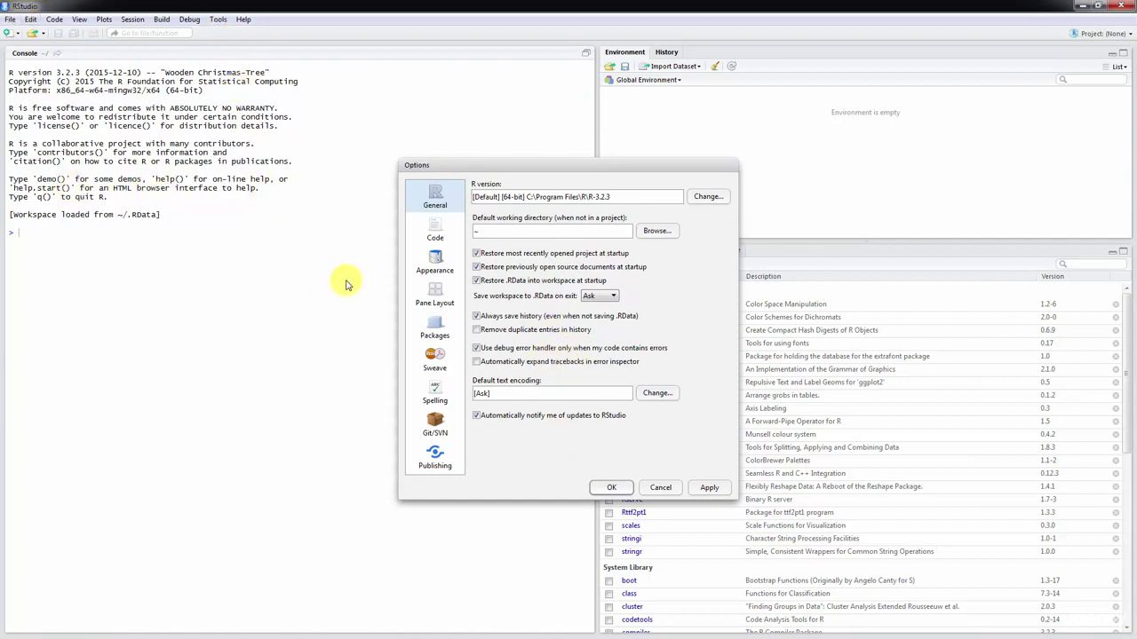
drag(474, 163, 452, 127)
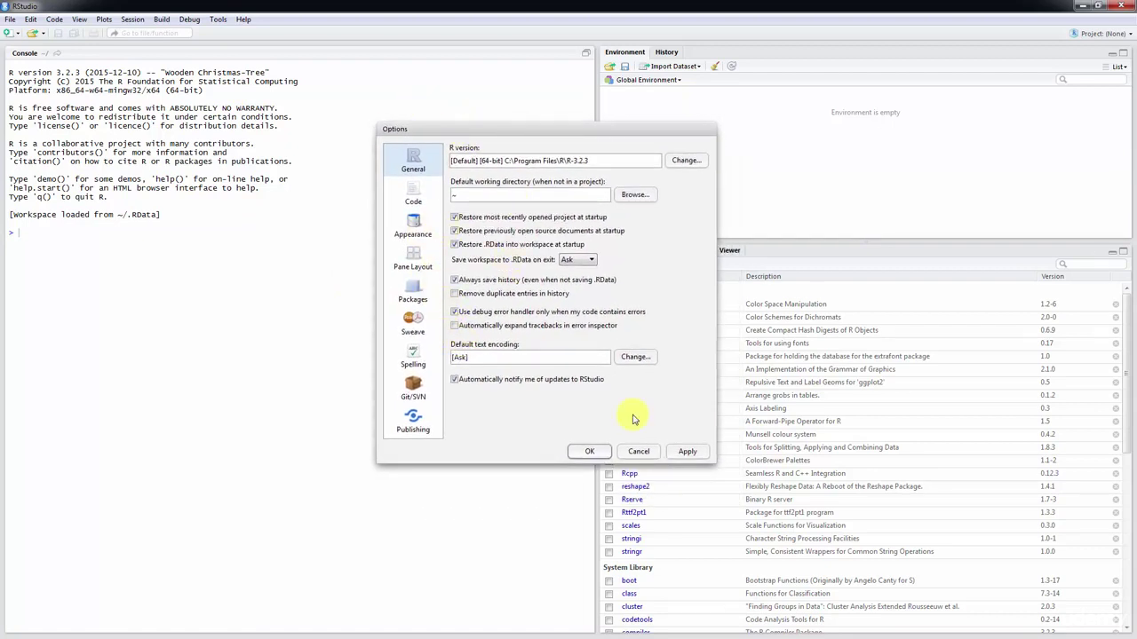
click(411, 227)
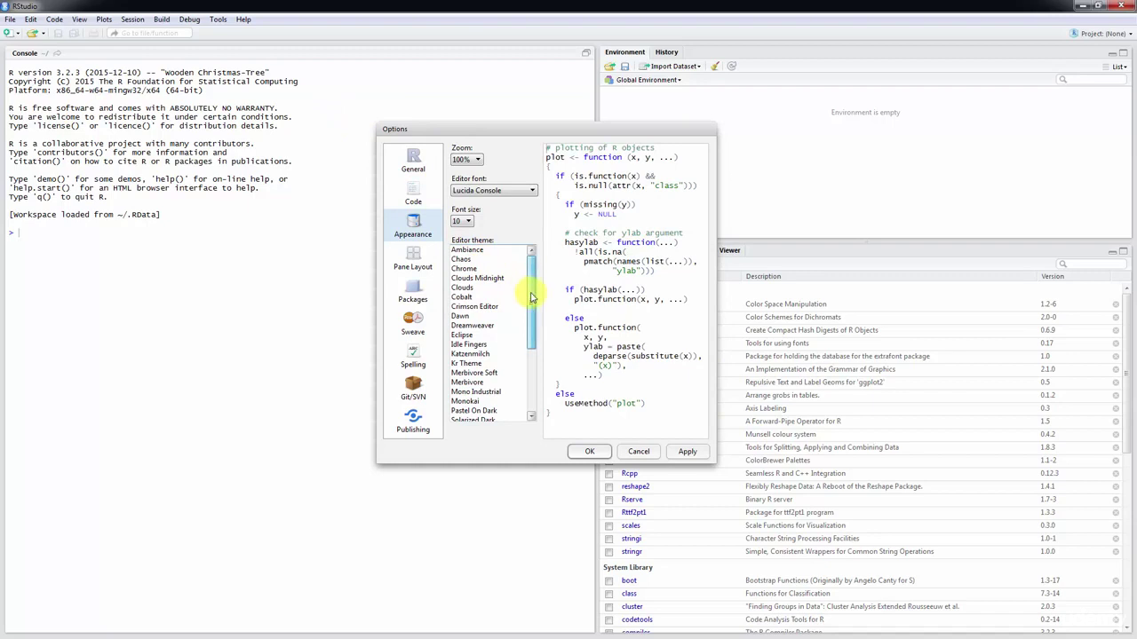
Preview several editor themes, including Dreamweaver and Crimson Editor, and apply the Cobalt theme
drag(529, 293, 533, 241)
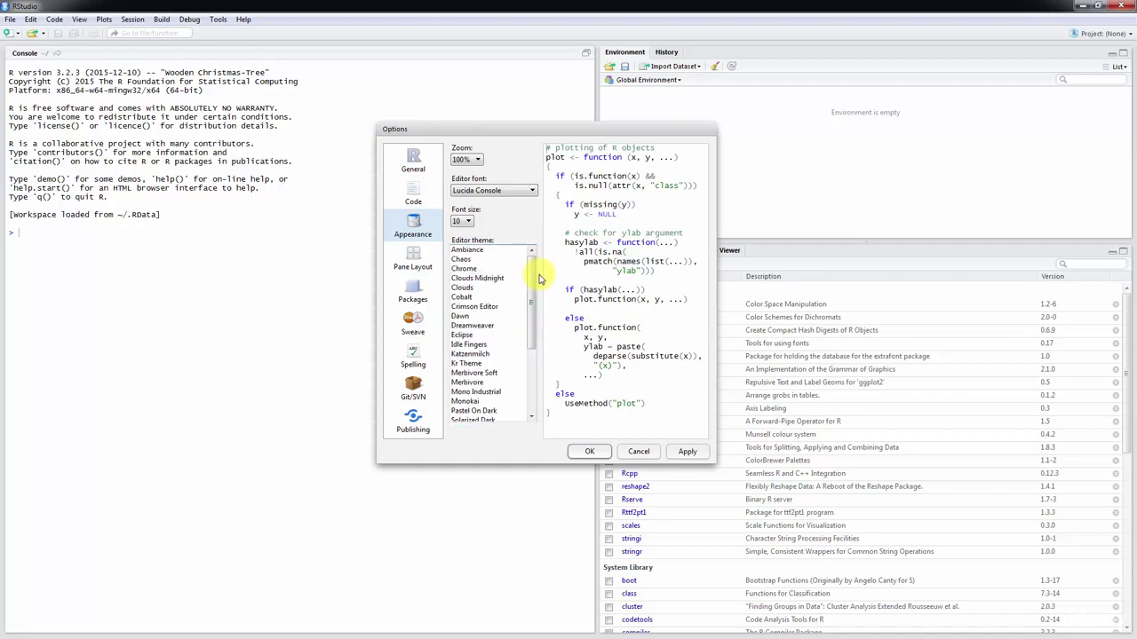
click(495, 281)
click(484, 316)
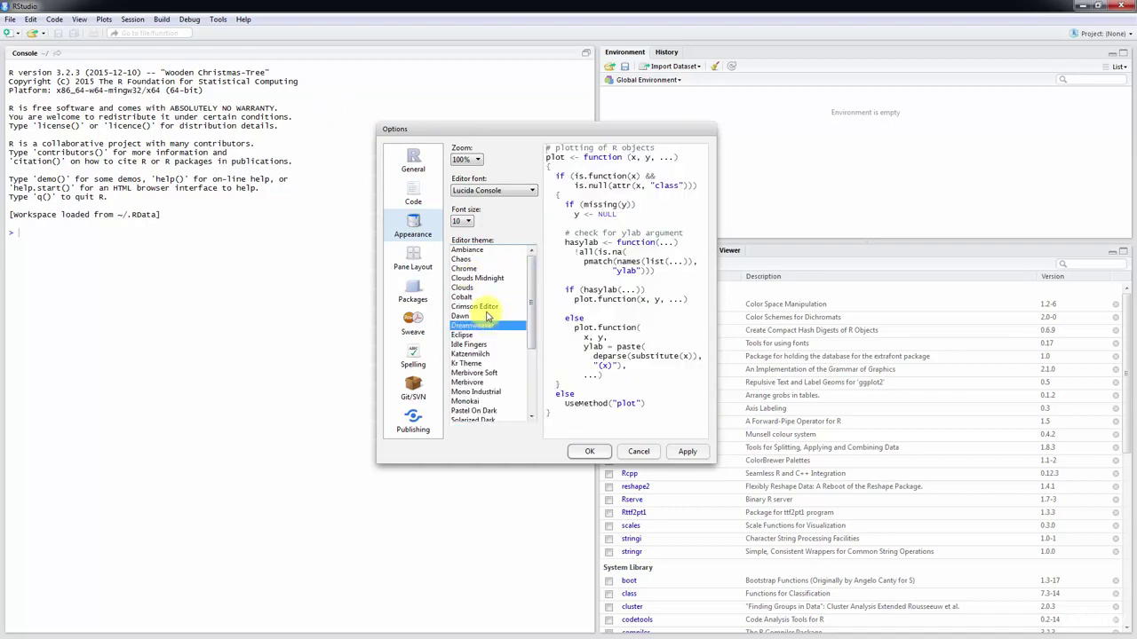
click(497, 288)
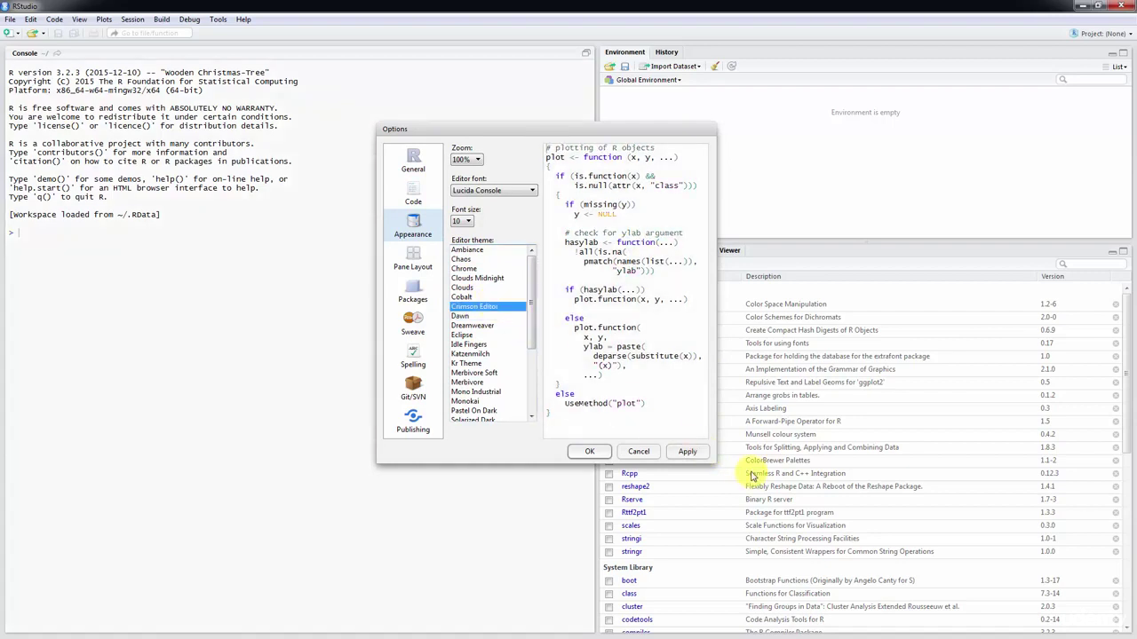
click(487, 296)
click(688, 451)
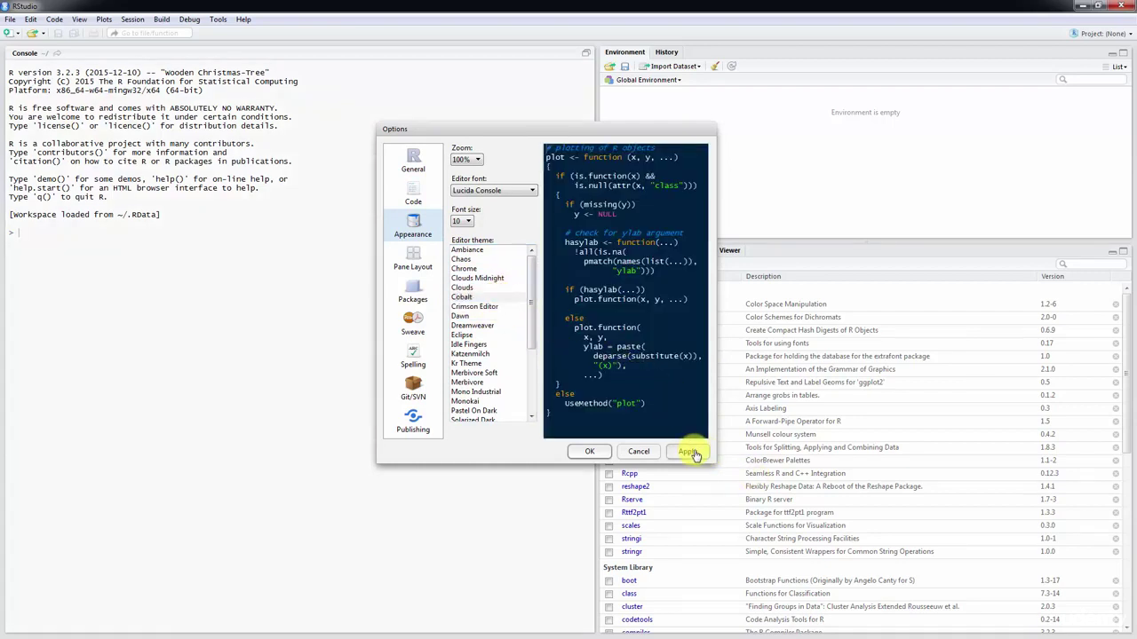
Set the editor font size to 18 and apply it
click(463, 221)
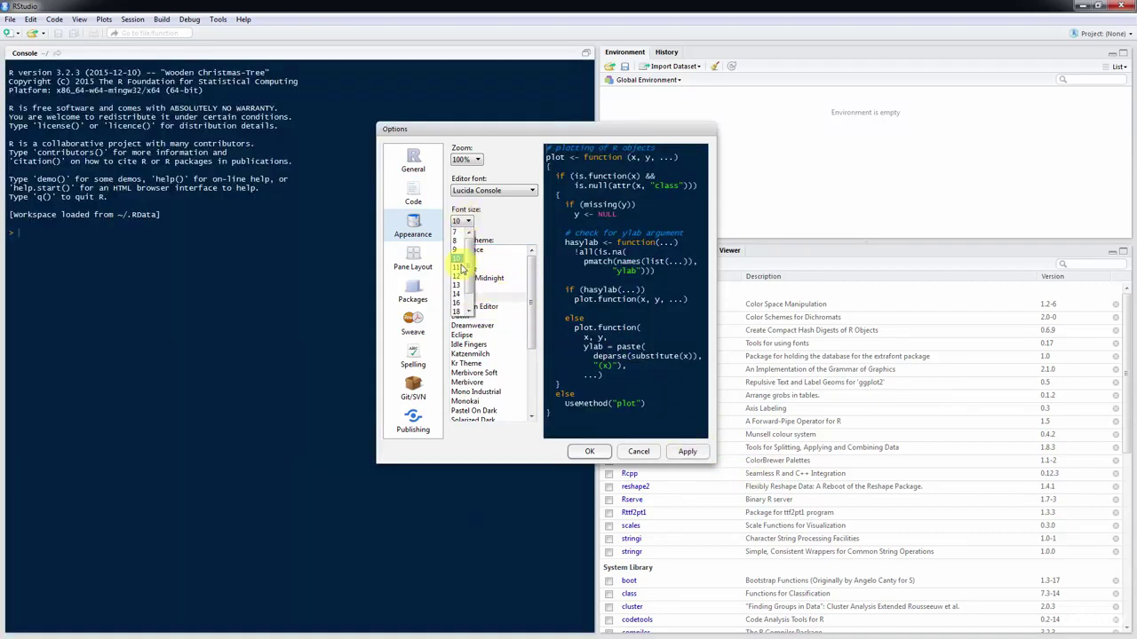
click(459, 314)
click(688, 452)
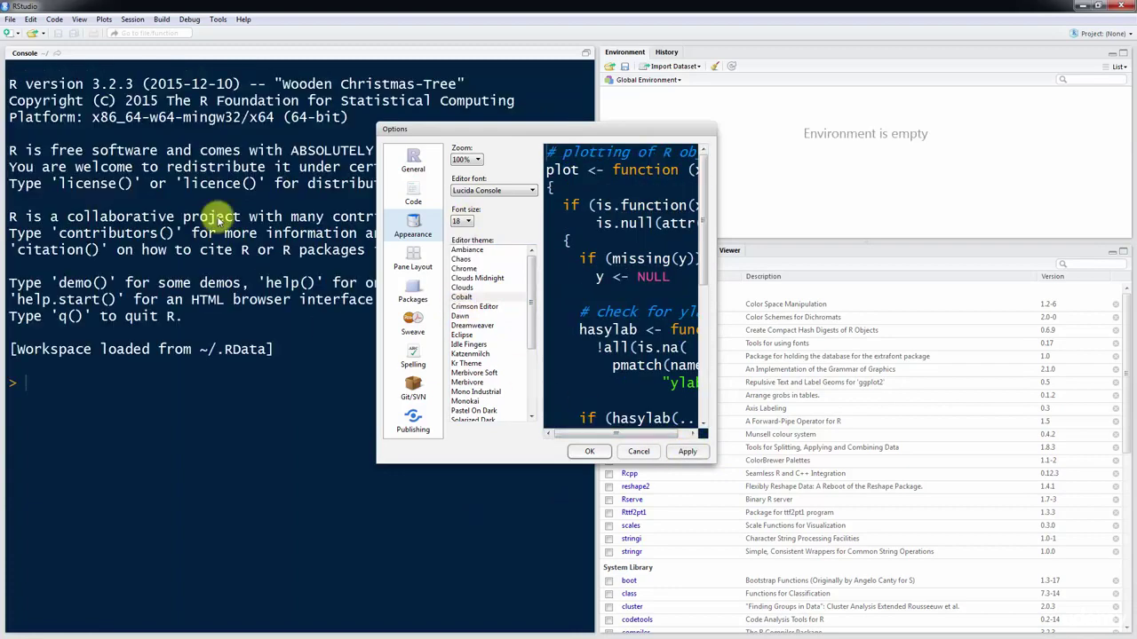
Switch the editor theme to Dreamweaver and apply it
mouse_move(497, 132)
mouse_down()
mouse_move(577, 127)
mouse_move(508, 137)
mouse_up()
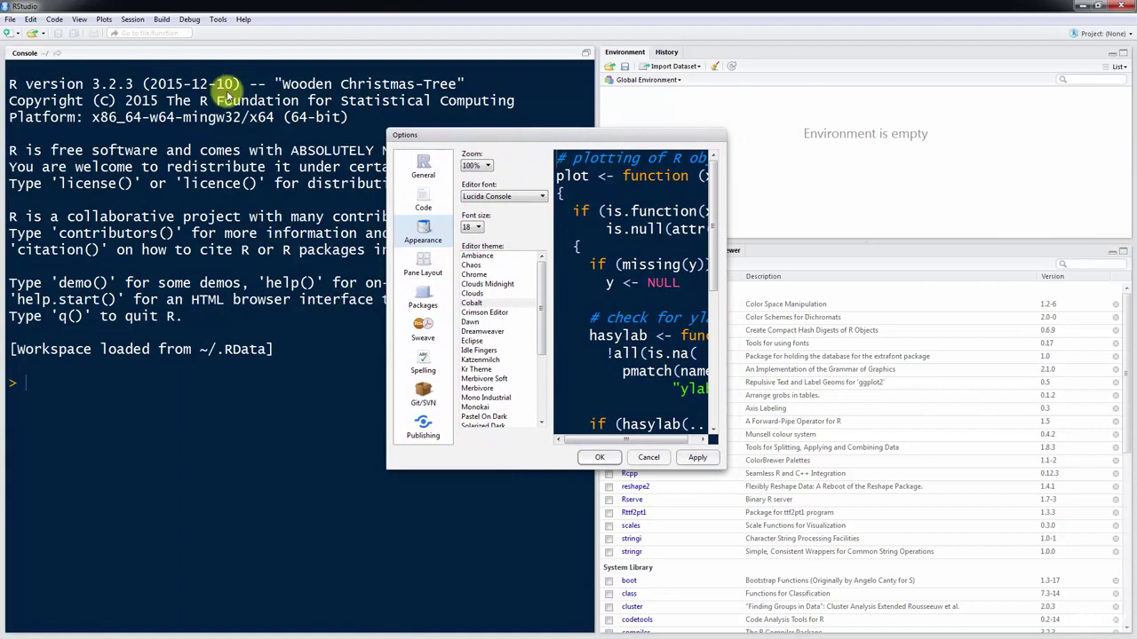
click(503, 330)
click(697, 457)
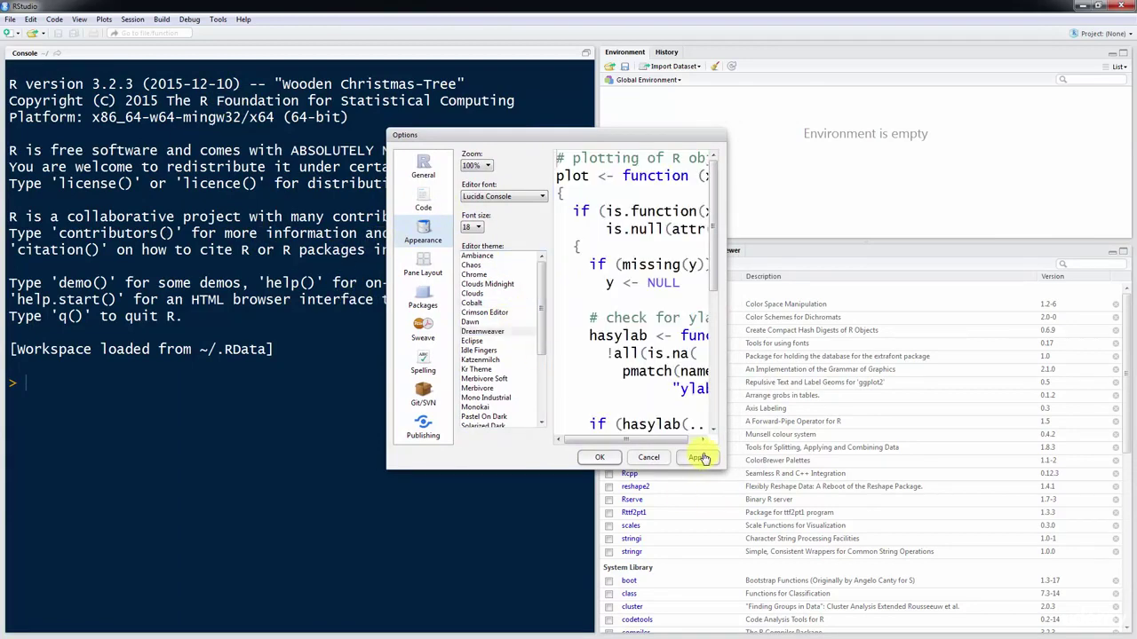
Try out the Merbivore and Solarized Dark editor themes, applying each one to the console
click(524, 397)
click(697, 457)
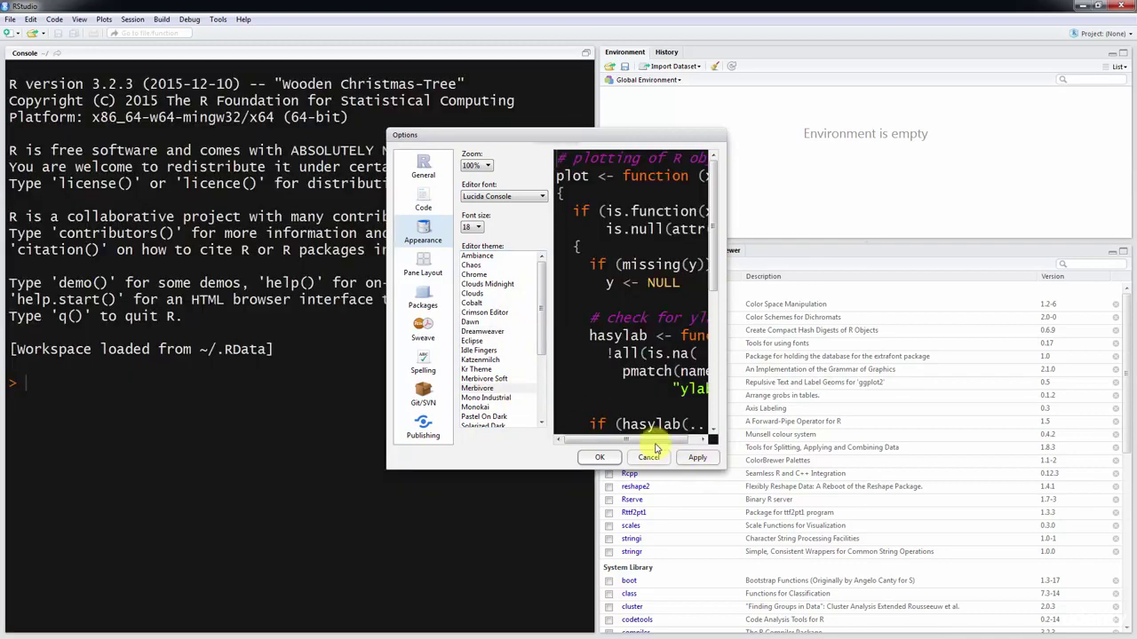
scroll(503, 382, down, 2)
click(483, 360)
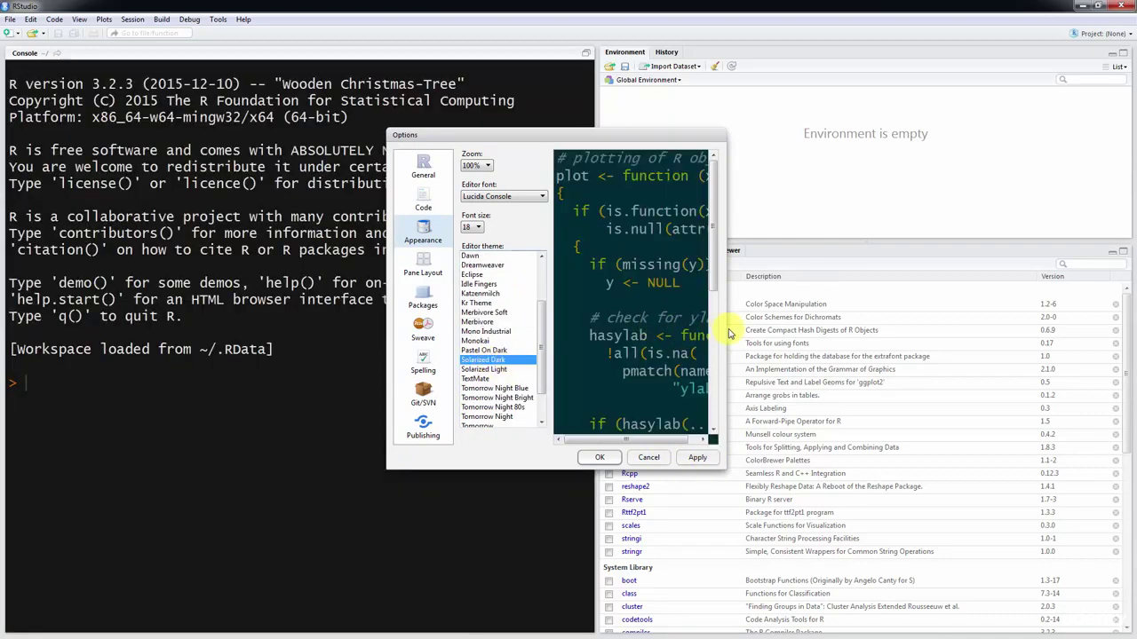
drag(721, 228, 746, 466)
click(697, 458)
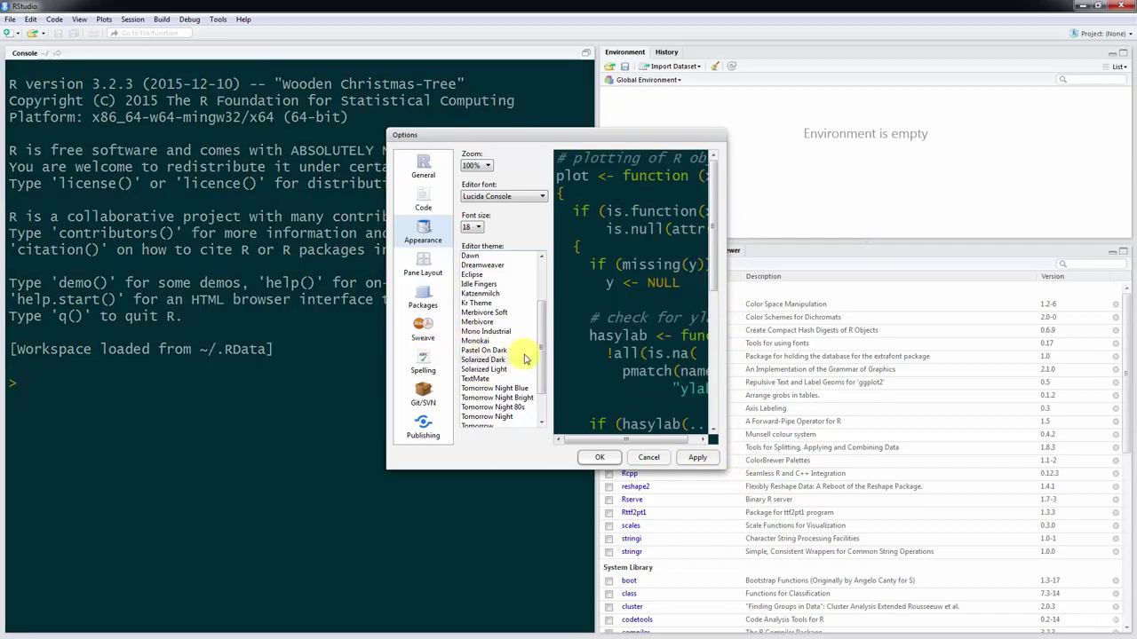
Apply the Tomorrow Night editor theme to try it out
drag(544, 366, 518, 394)
click(498, 378)
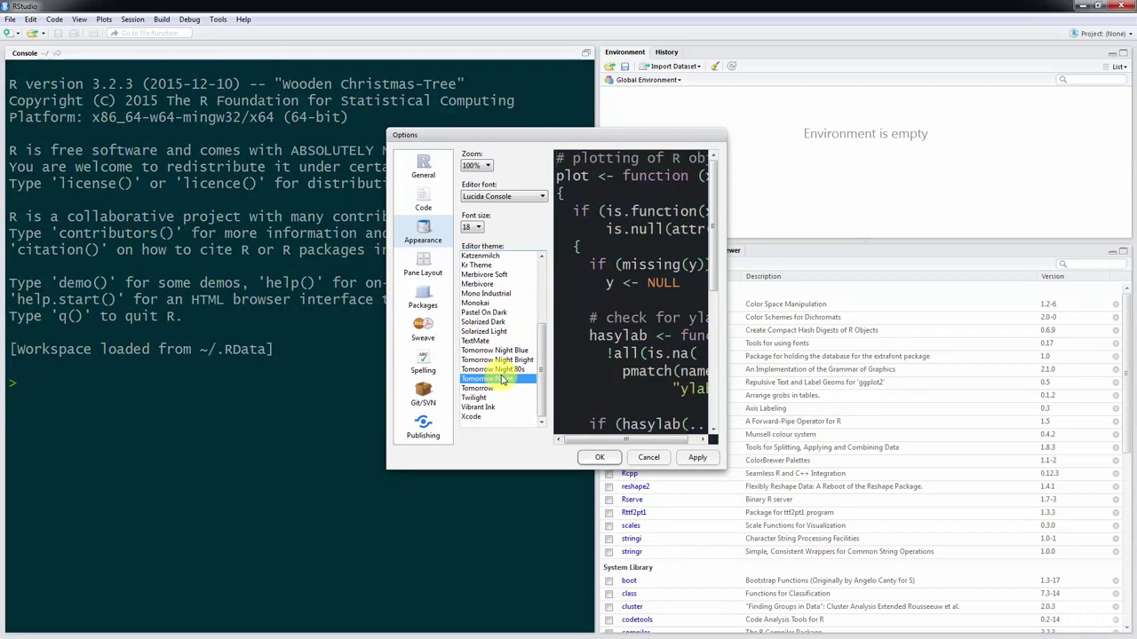
click(698, 458)
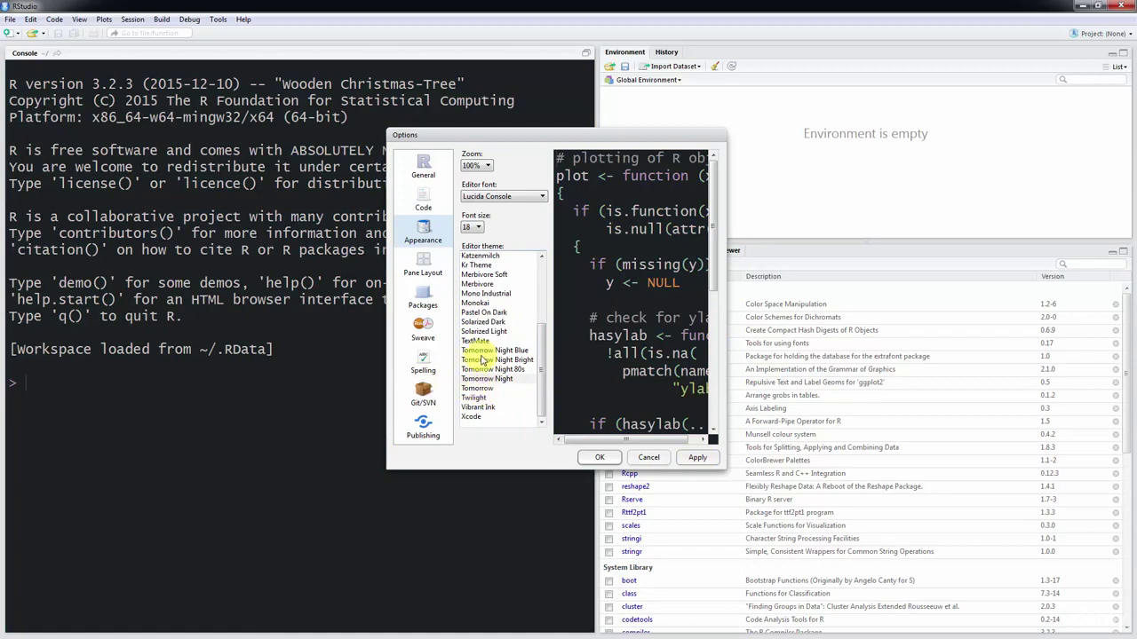
Set the editor theme to TextMate, apply it, and close the options with the changes saved
click(485, 341)
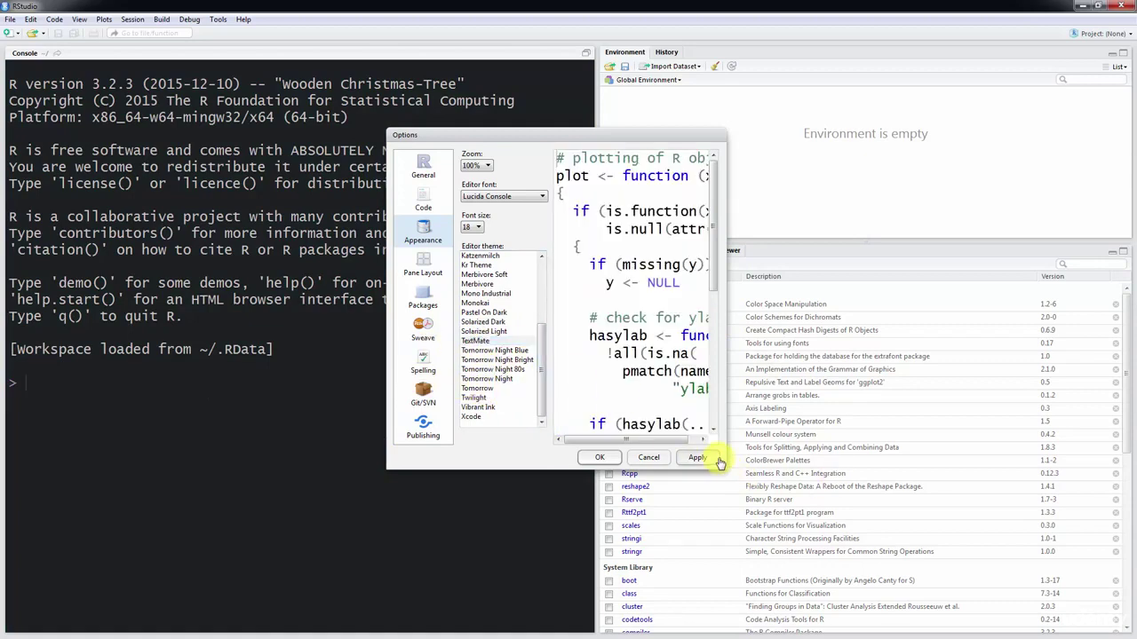
click(697, 457)
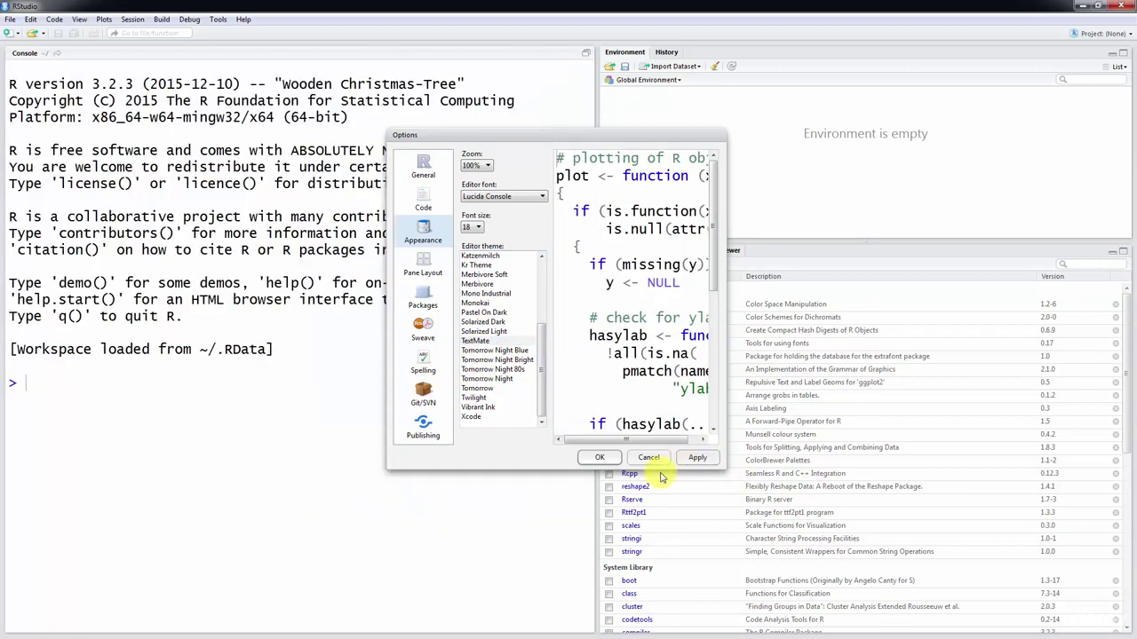
click(601, 460)
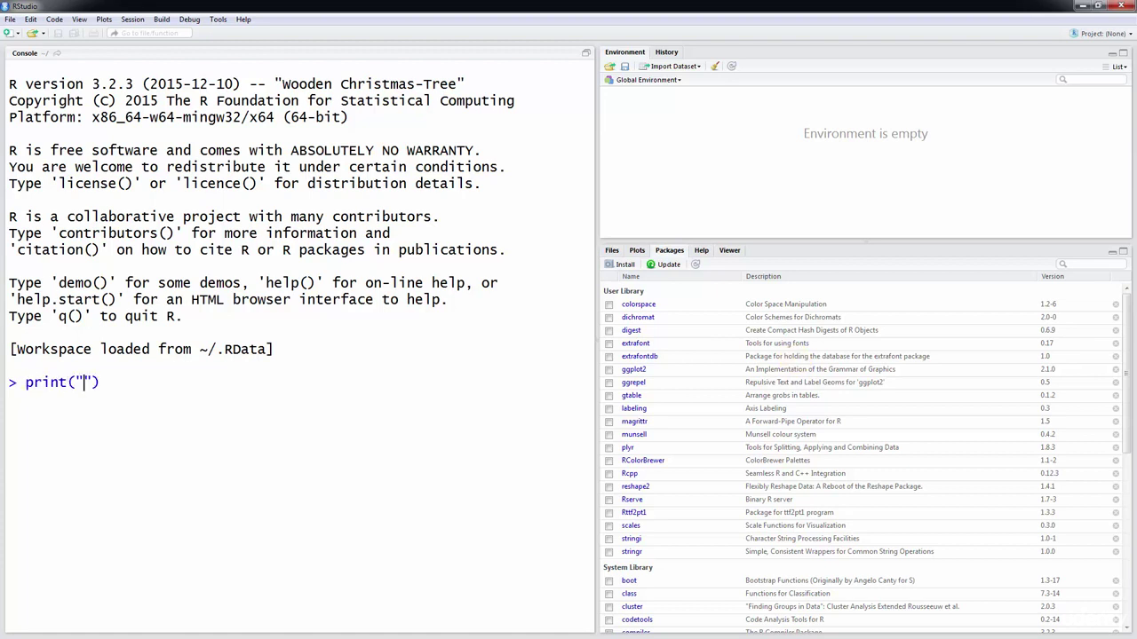
Run print("Hello World!") in the console
text(low )
text(World!)
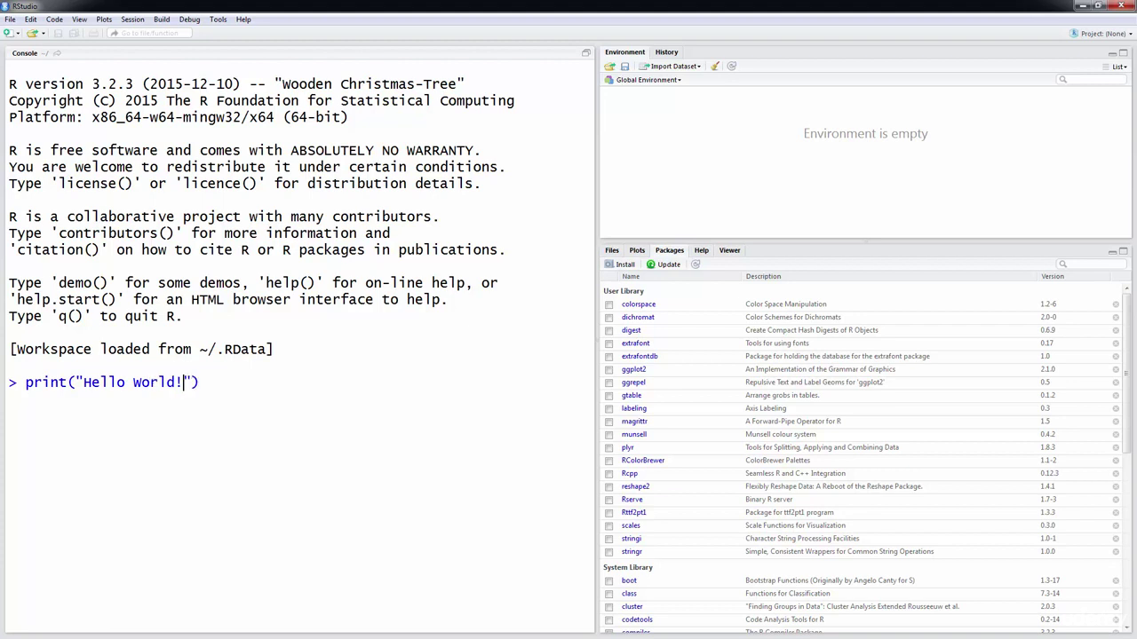
key(Return)
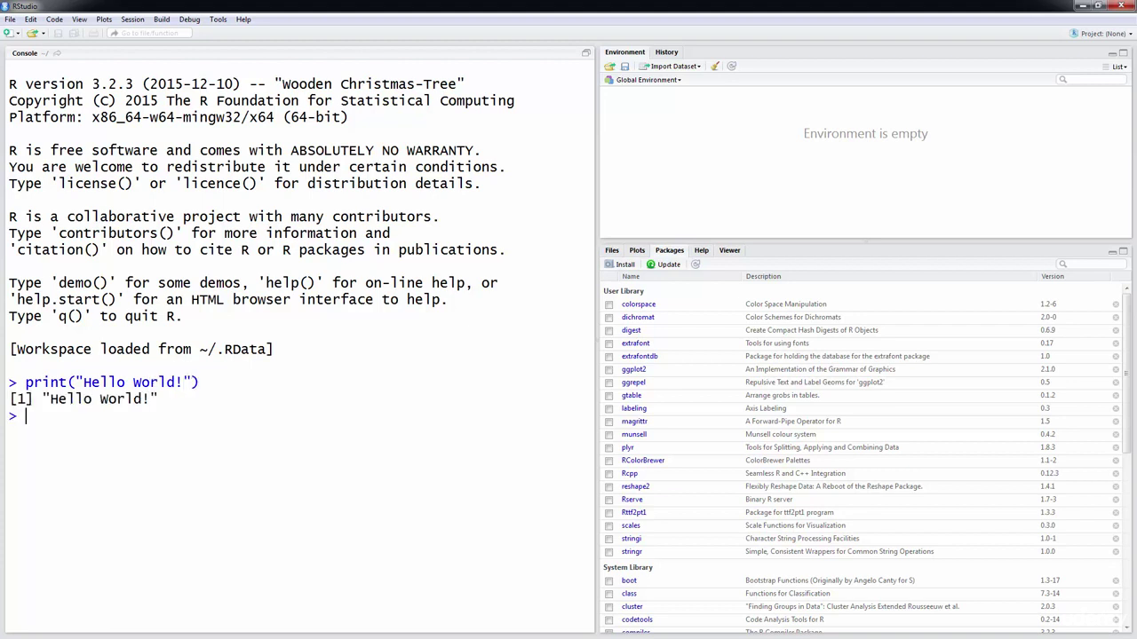